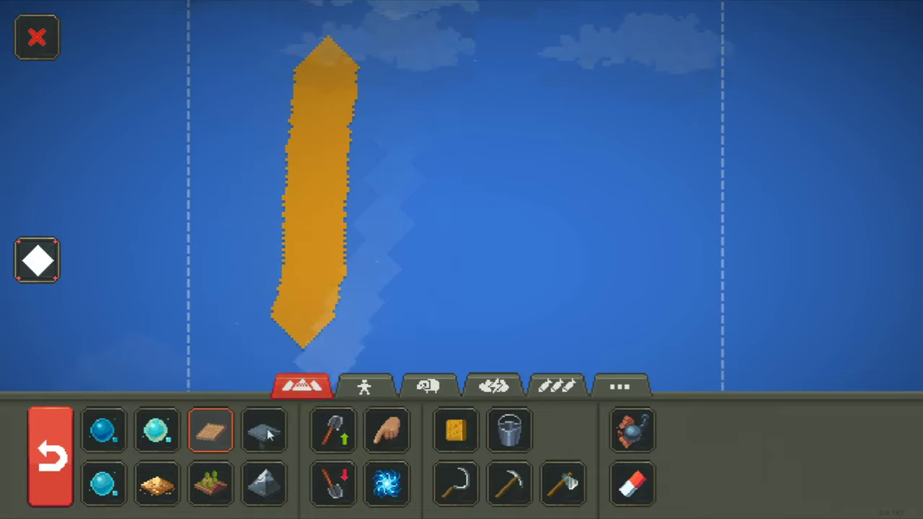
Paint a forest strip and then a sand strip to the right of the plains strip.
click(211, 483)
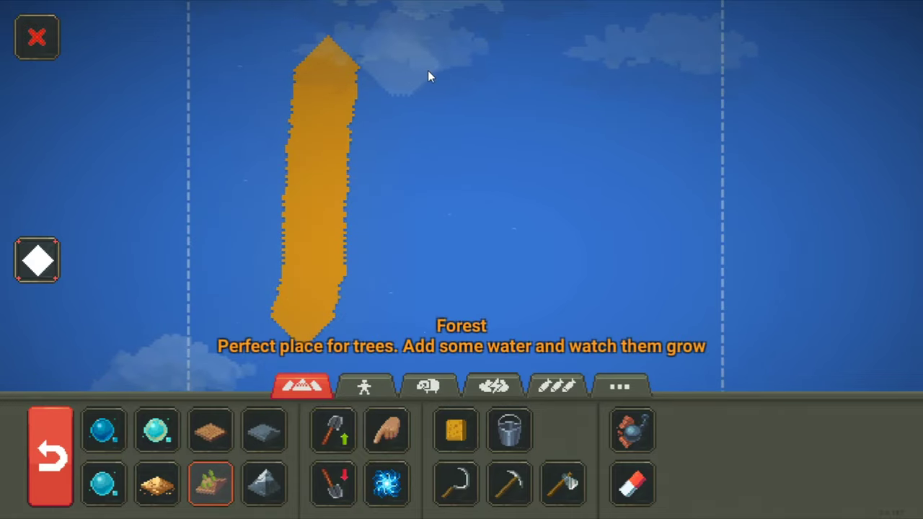
drag(422, 65, 411, 332)
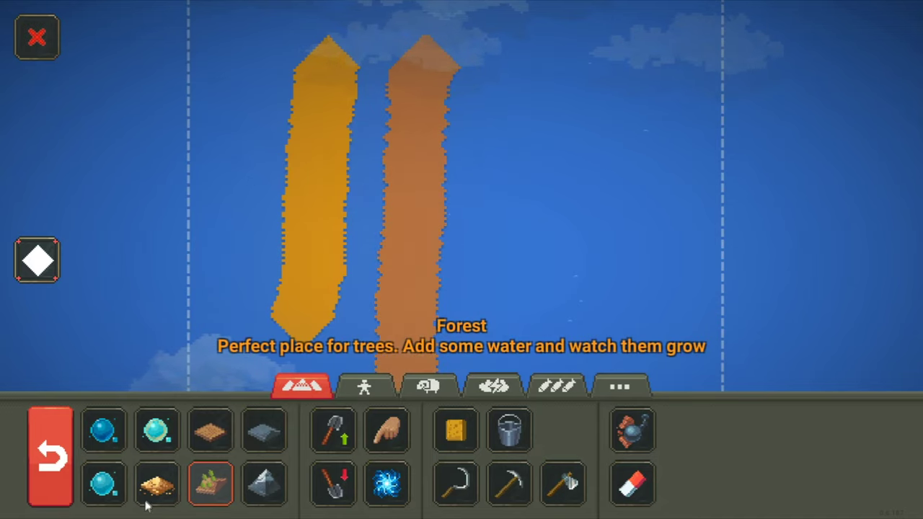
click(158, 483)
drag(511, 62, 494, 346)
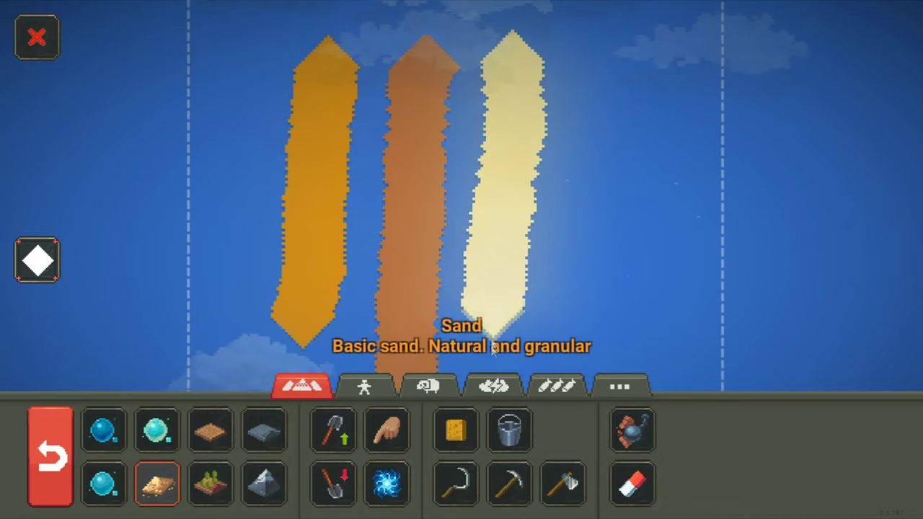
scroll(519, 213, down, 3)
Paint a tall mountain strip right of the sand, then put the terrain brush away.
click(265, 483)
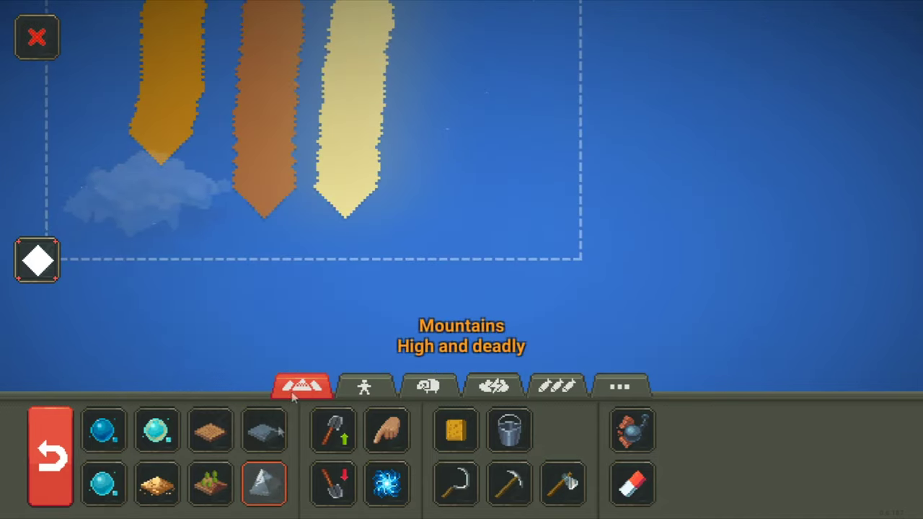
drag(467, 202, 465, 4)
scroll(466, 267, up, 4)
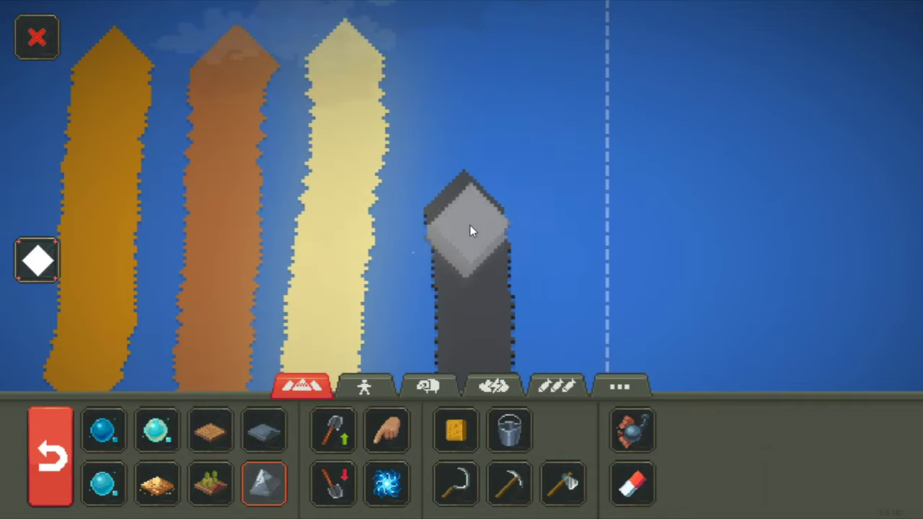
drag(469, 225, 479, 31)
scroll(469, 96, down, 4)
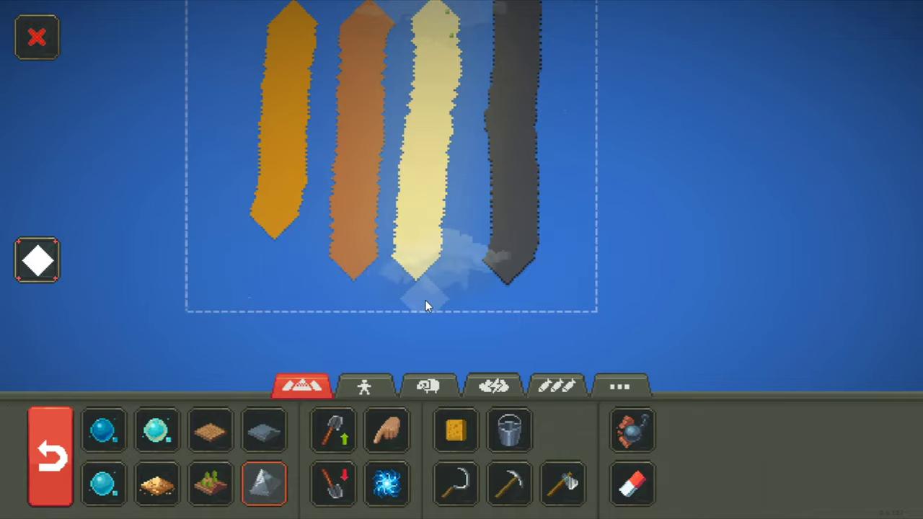
click(278, 496)
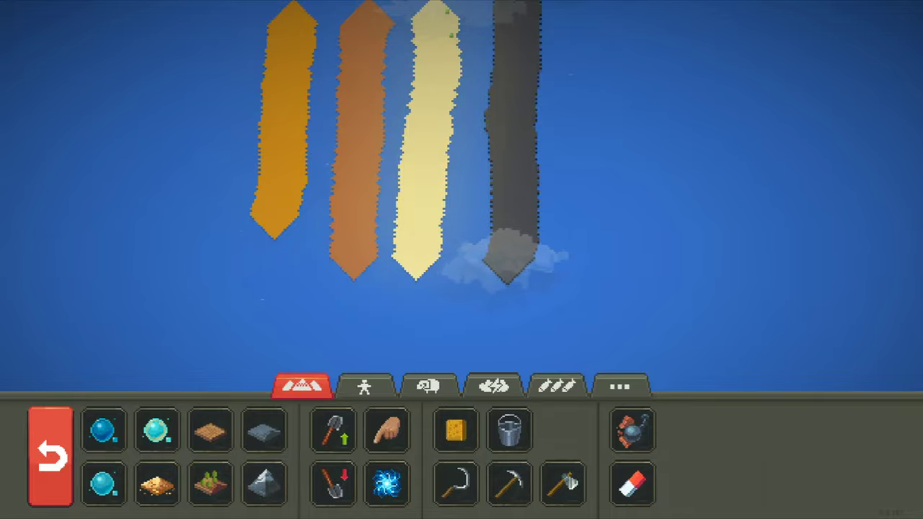
scroll(390, 182, up, 5)
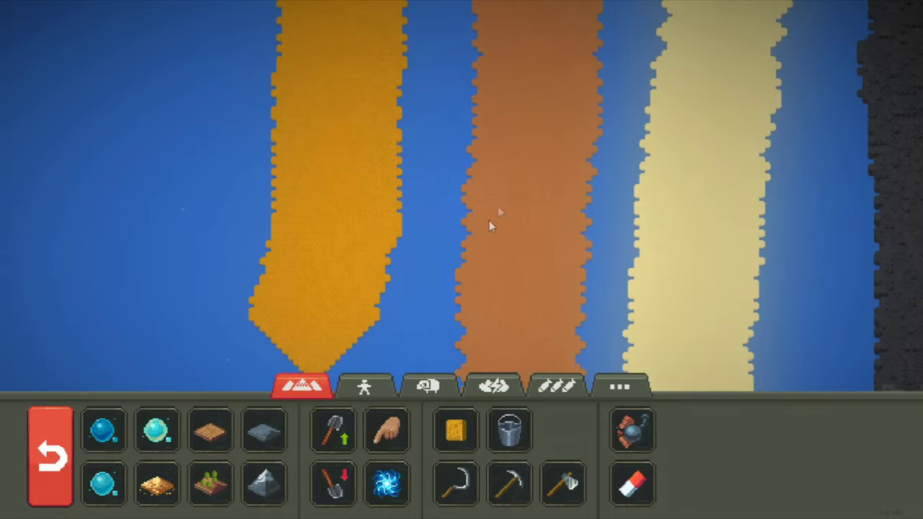
scroll(489, 220, up, 2)
scroll(504, 301, down, 2)
scroll(416, 210, down, 3)
scroll(592, 186, down, 3)
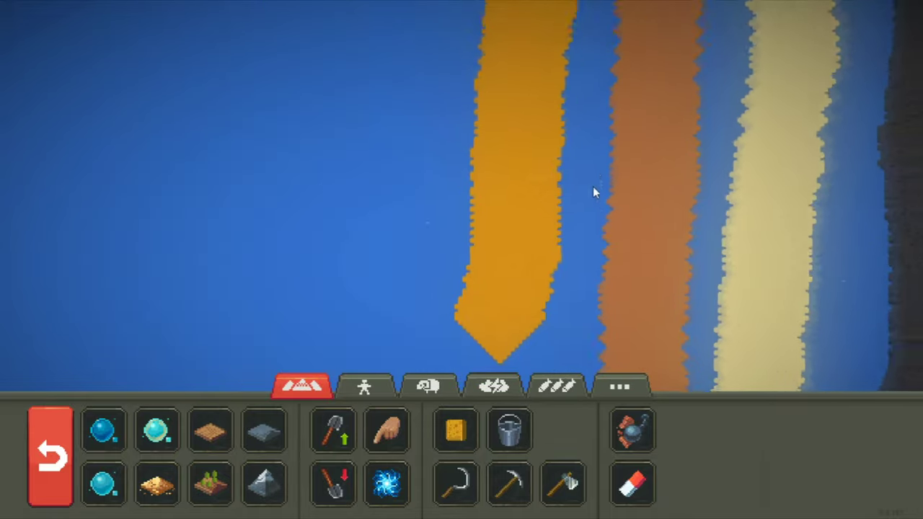
scroll(374, 92, down, 2)
scroll(374, 91, up, 1)
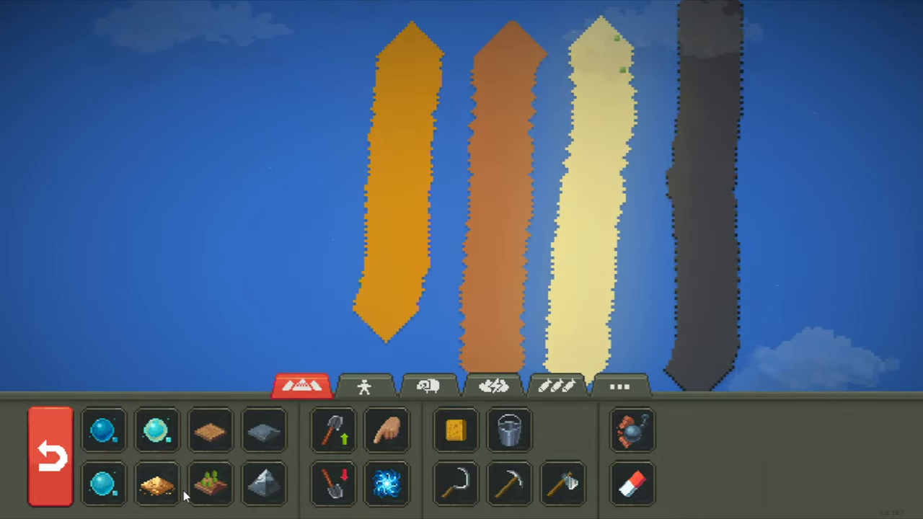
click(364, 387)
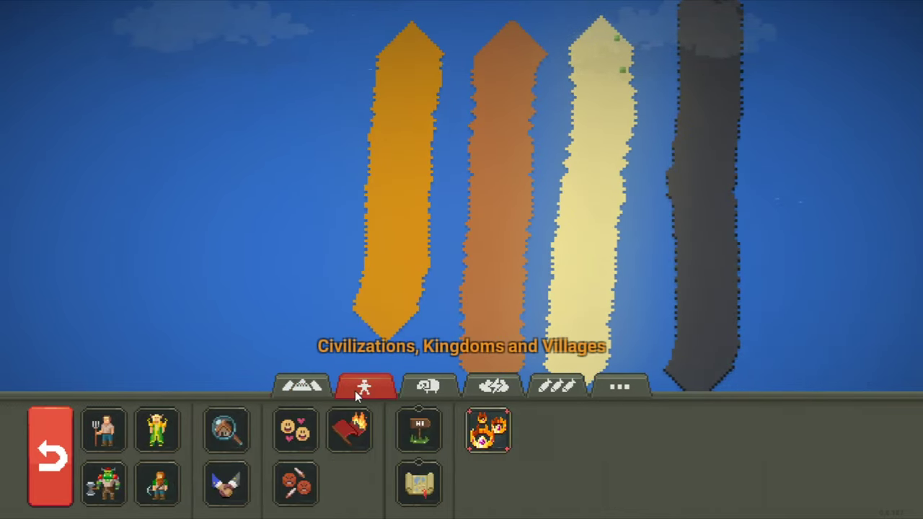
click(369, 382)
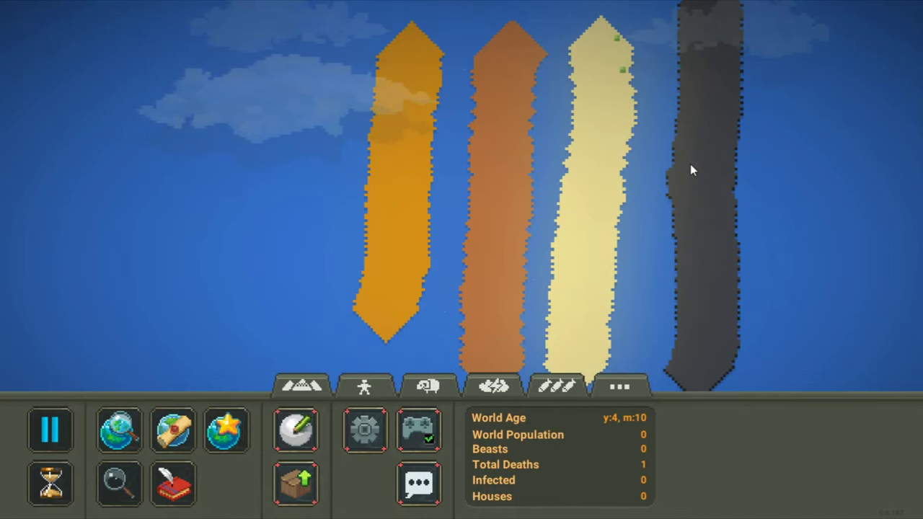
click(303, 386)
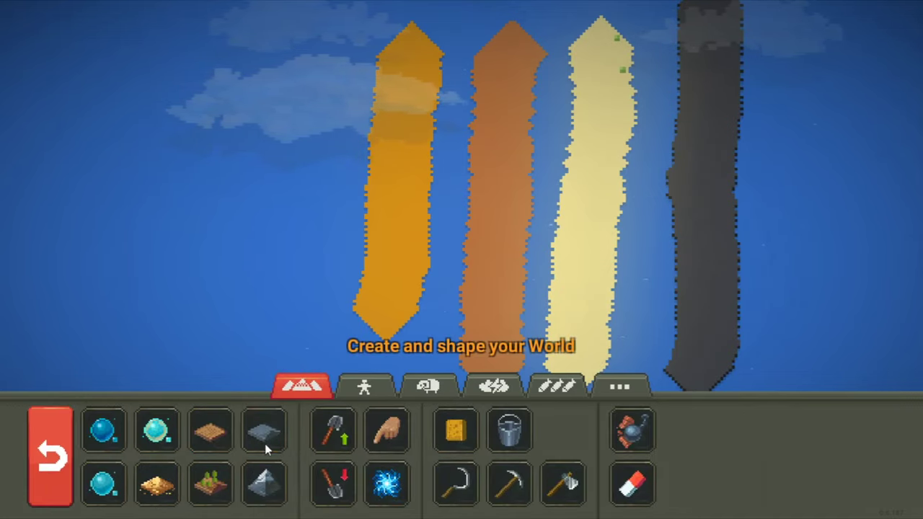
click(264, 443)
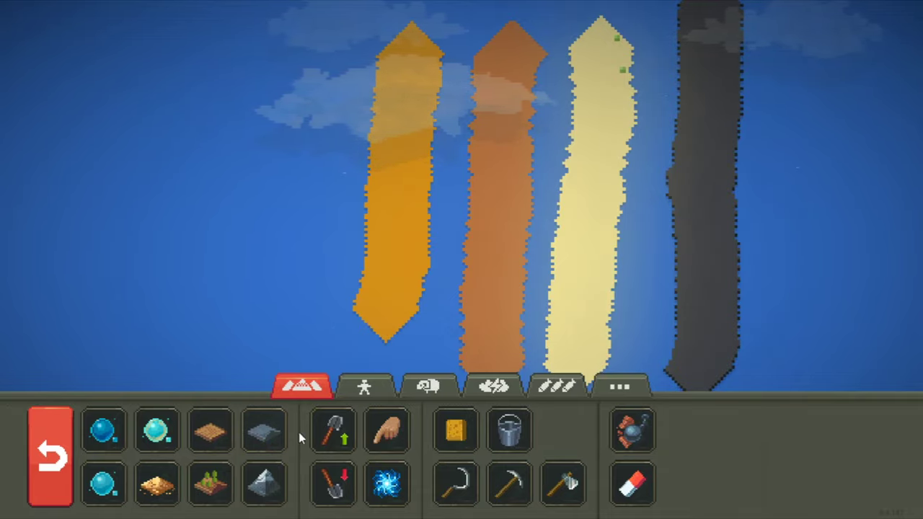
click(261, 429)
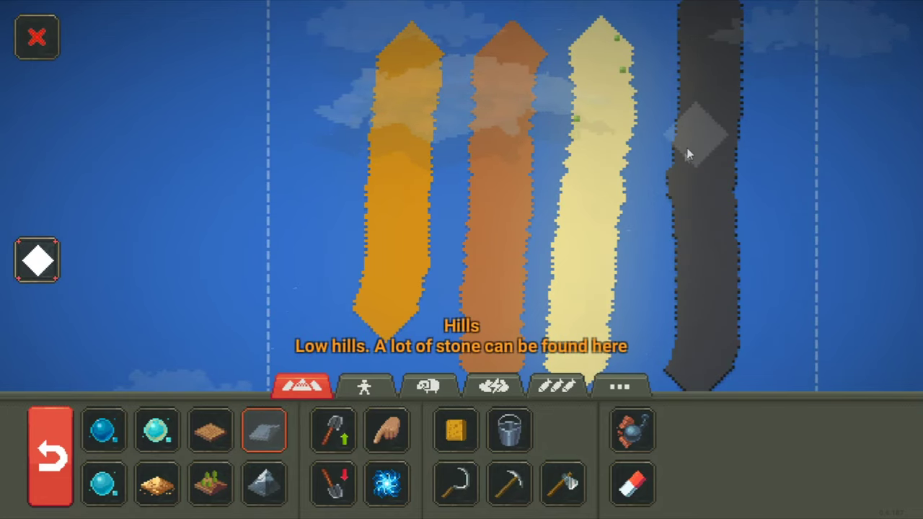
click(268, 433)
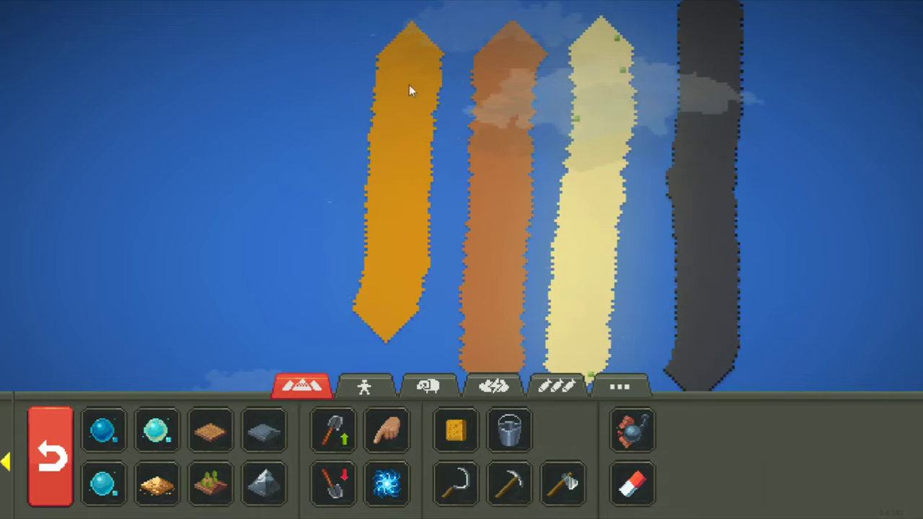
scroll(479, 192, up, 3)
scroll(577, 202, up, 4)
scroll(505, 180, up, 3)
scroll(416, 154, down, 3)
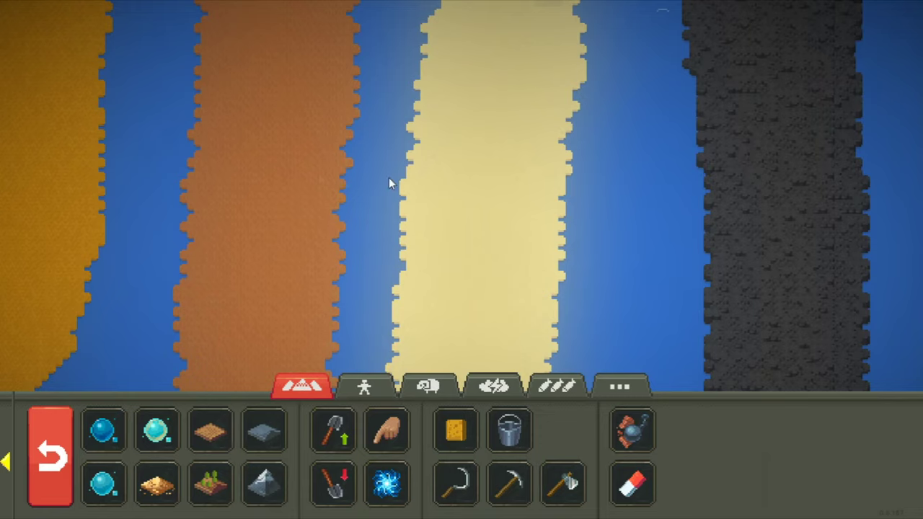
scroll(404, 181, down, 3)
scroll(559, 257, down, 2)
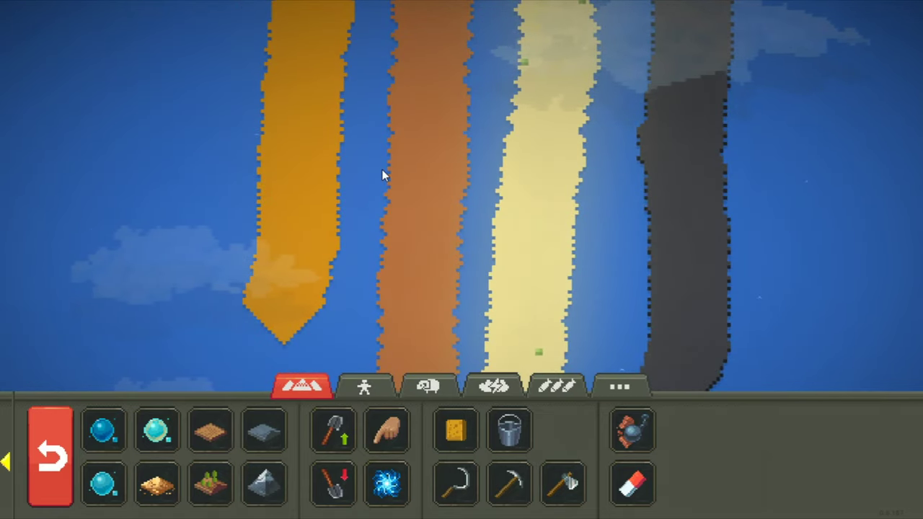
scroll(473, 162, up, 2)
scroll(479, 178, up, 2)
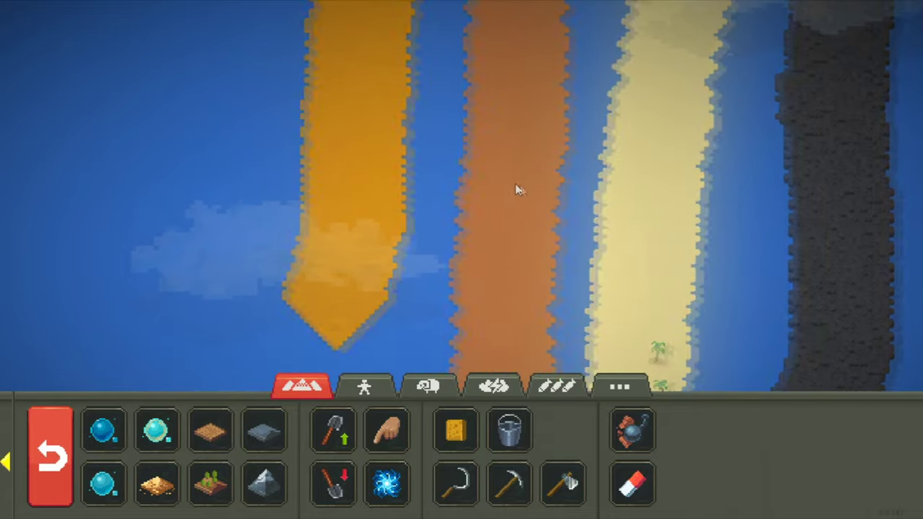
scroll(567, 212, up, 2)
scroll(542, 213, up, 2)
scroll(649, 202, up, 2)
scroll(704, 191, down, 3)
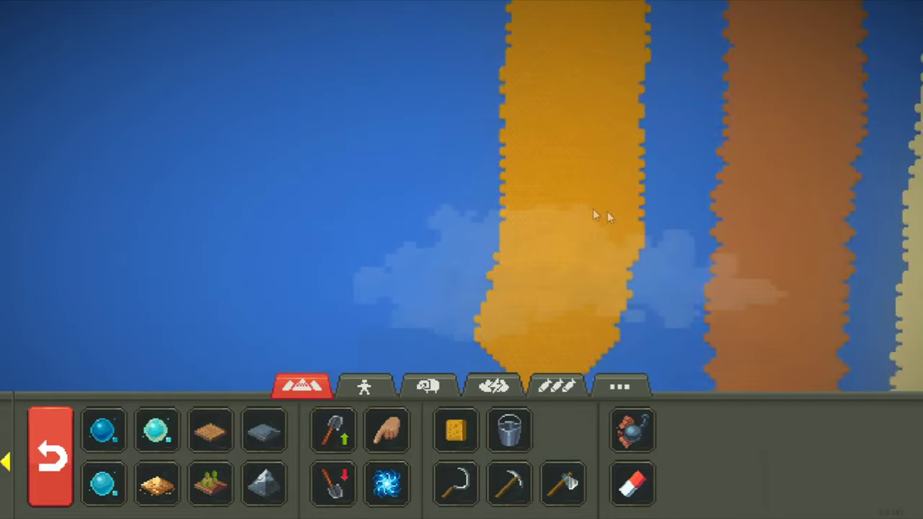
scroll(649, 202, down, 2)
scroll(504, 296, up, 3)
click(364, 386)
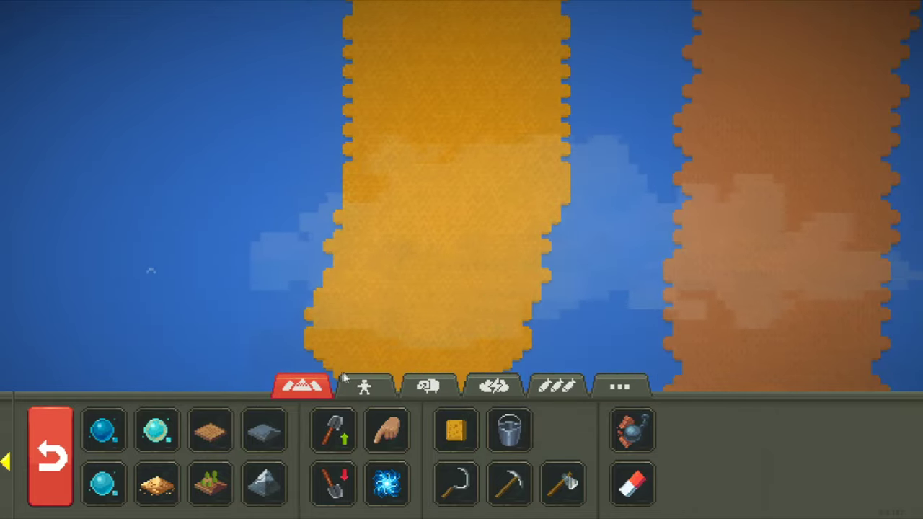
click(303, 386)
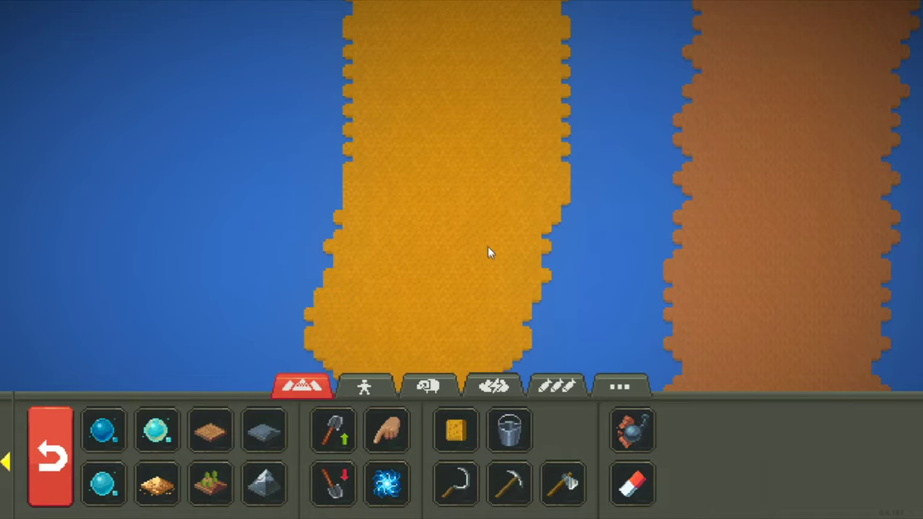
mouse_move(487, 246)
mouse_down()
mouse_move(308, 154)
mouse_move(451, 265)
mouse_up()
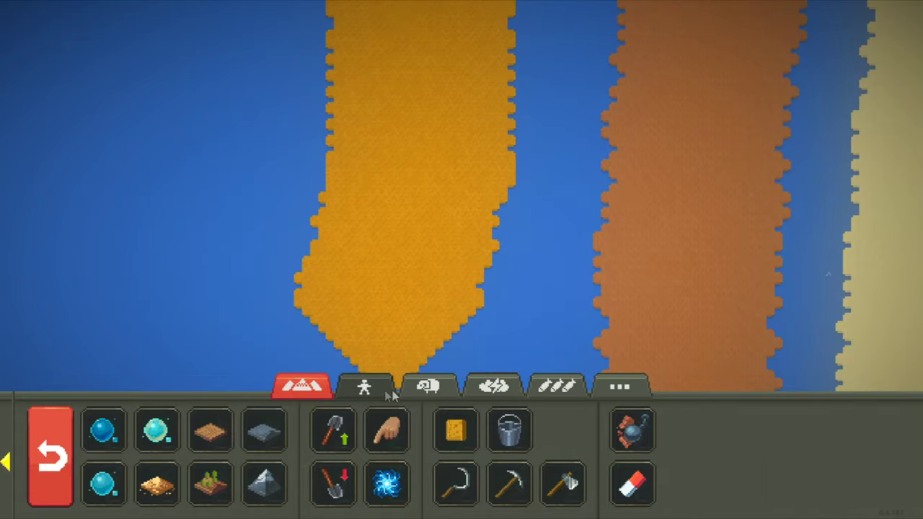
click(427, 386)
Rain on the plains and forest strips to water the land.
click(494, 387)
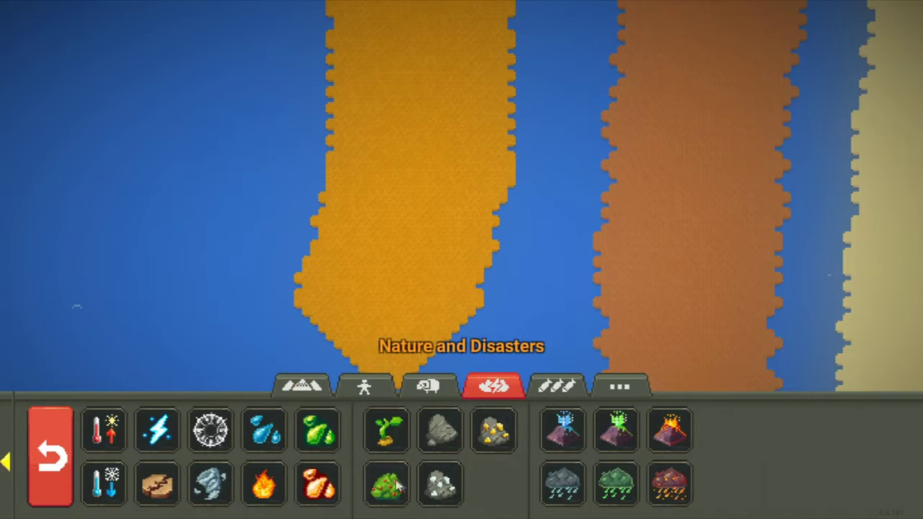
click(266, 429)
click(401, 217)
click(731, 260)
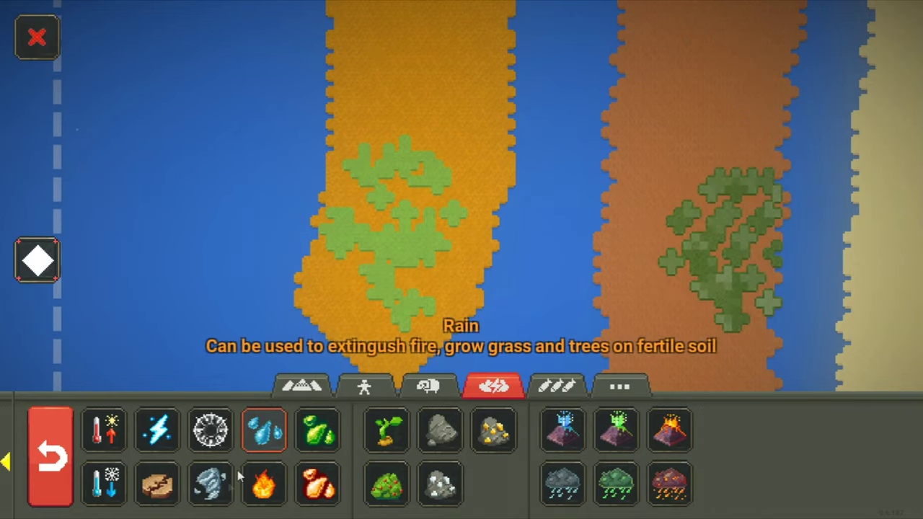
scroll(267, 219, down, 3)
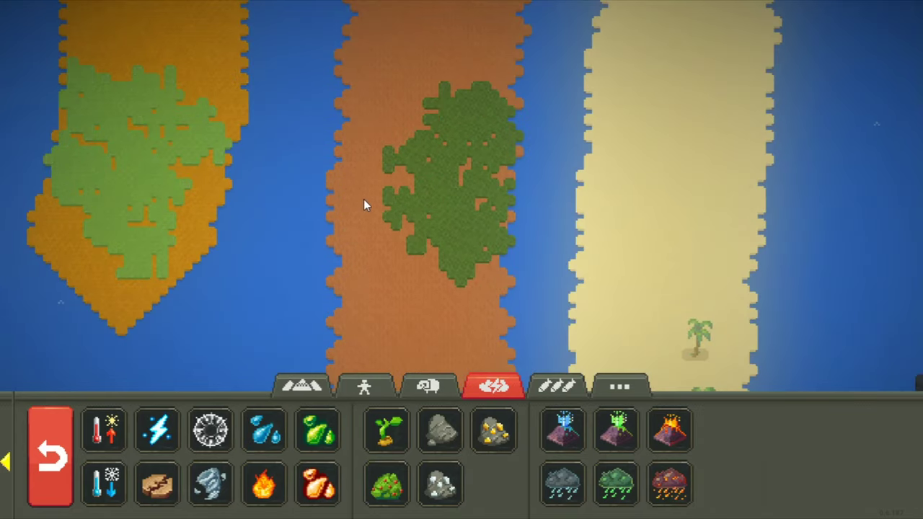
scroll(363, 199, up, 4)
Brush forest grass across the whole middle strip, including its upper part.
drag(374, 197, 511, 217)
scroll(509, 227, down, 2)
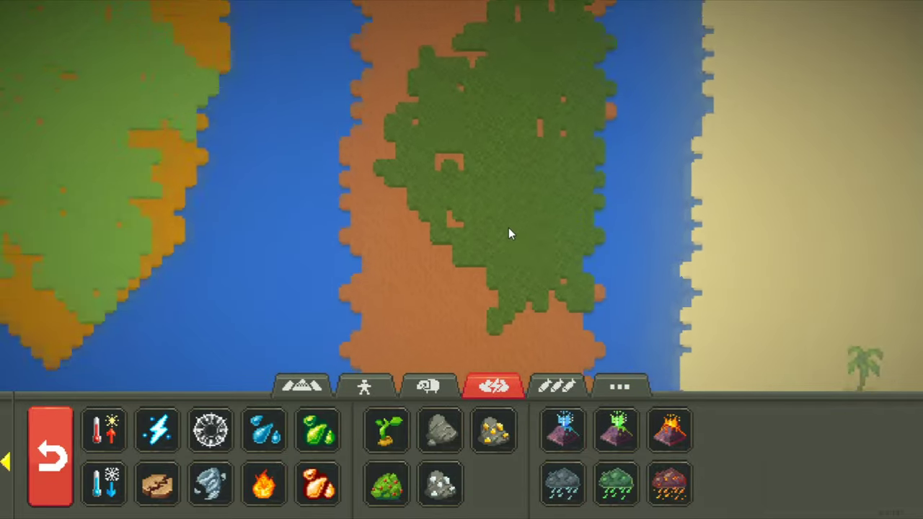
scroll(508, 228, up, 2)
scroll(508, 227, down, 3)
drag(479, 218, 480, 83)
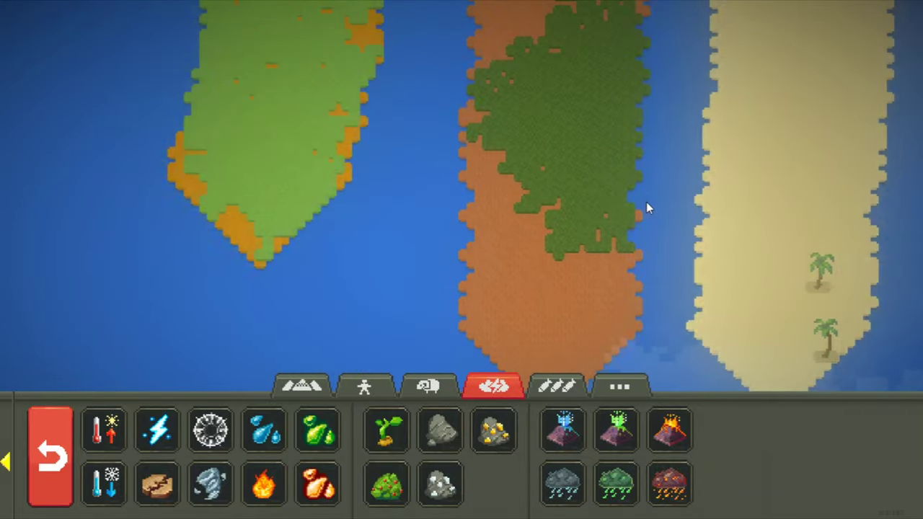
scroll(646, 202, up, 4)
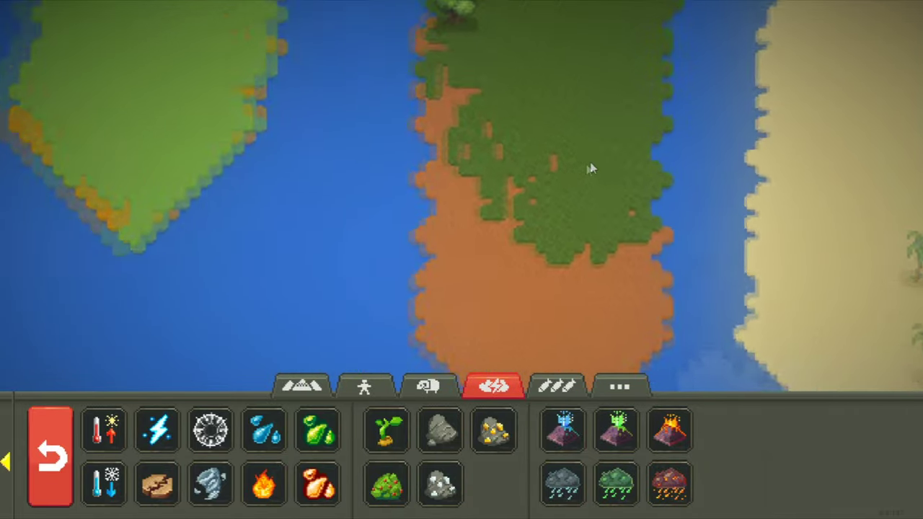
drag(646, 207, 567, 223)
scroll(566, 216, down, 4)
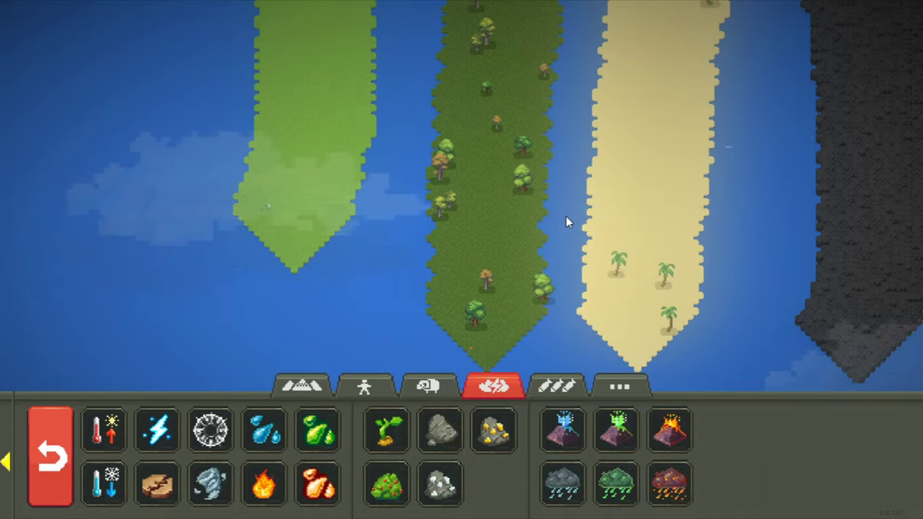
scroll(460, 230, up, 2)
scroll(455, 231, up, 1)
scroll(452, 231, up, 2)
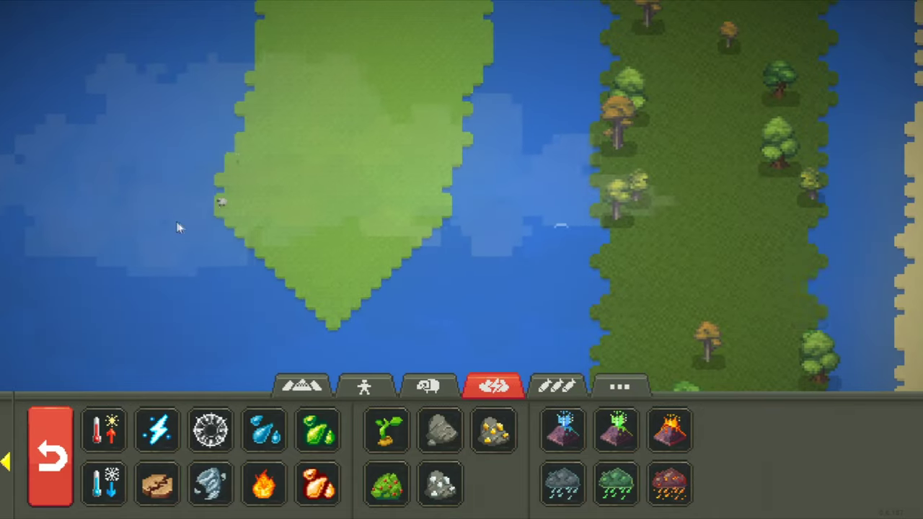
scroll(453, 232, up, 2)
scroll(432, 238, up, 2)
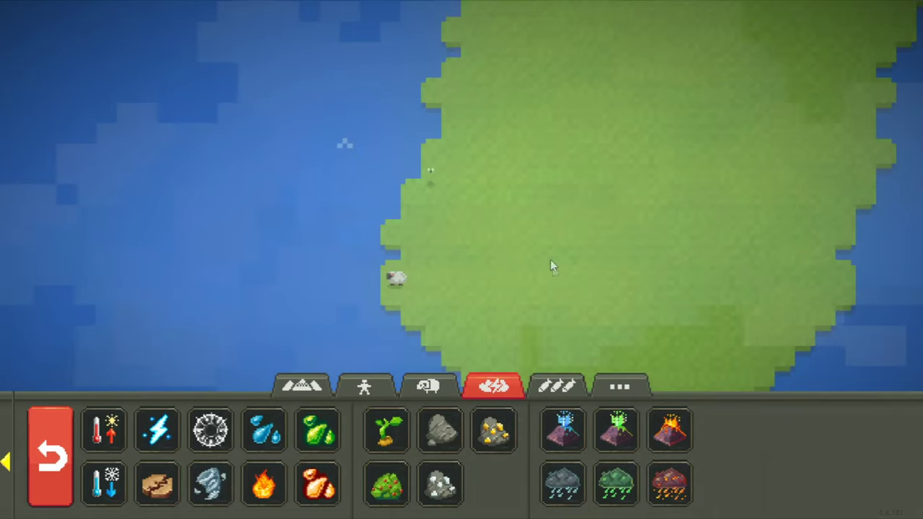
click(393, 281)
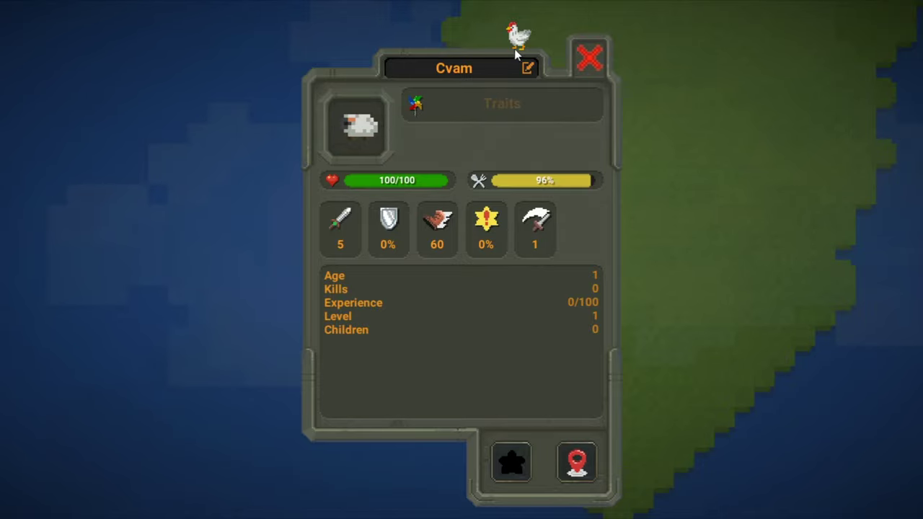
click(590, 57)
scroll(713, 129, down, 2)
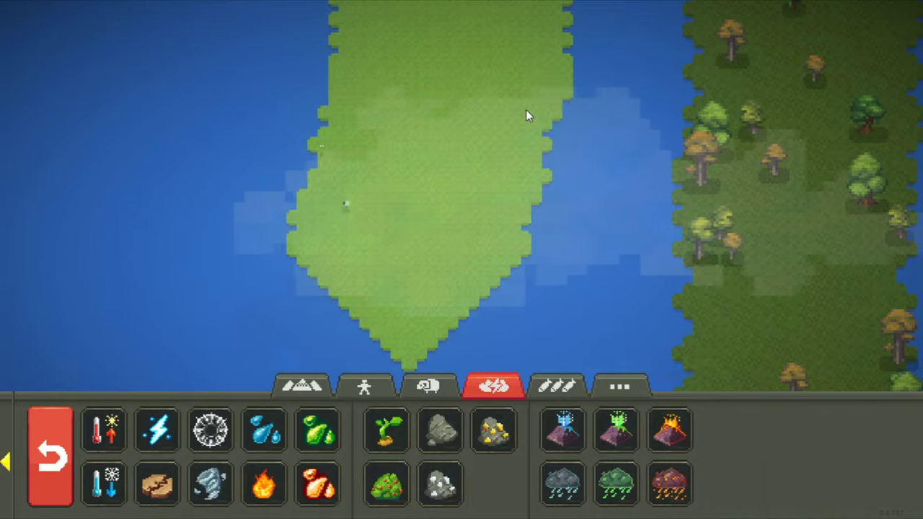
scroll(525, 110, down, 3)
drag(416, 95, 312, 176)
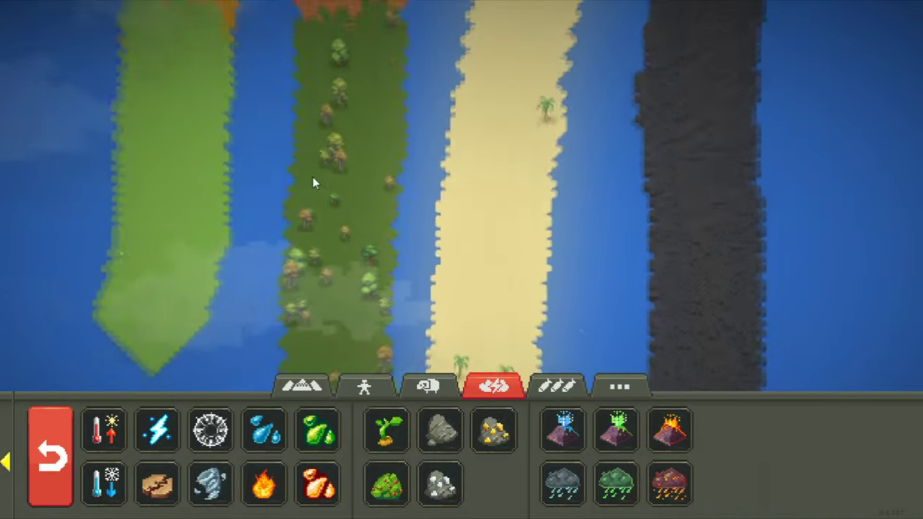
scroll(312, 177, down, 2)
scroll(355, 165, down, 2)
drag(433, 130, 464, 119)
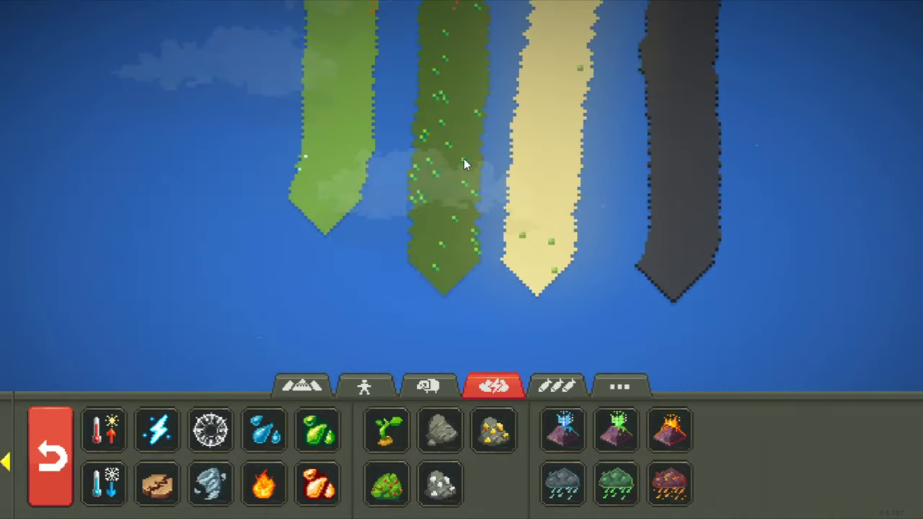
scroll(463, 163, up, 3)
scroll(464, 178, up, 2)
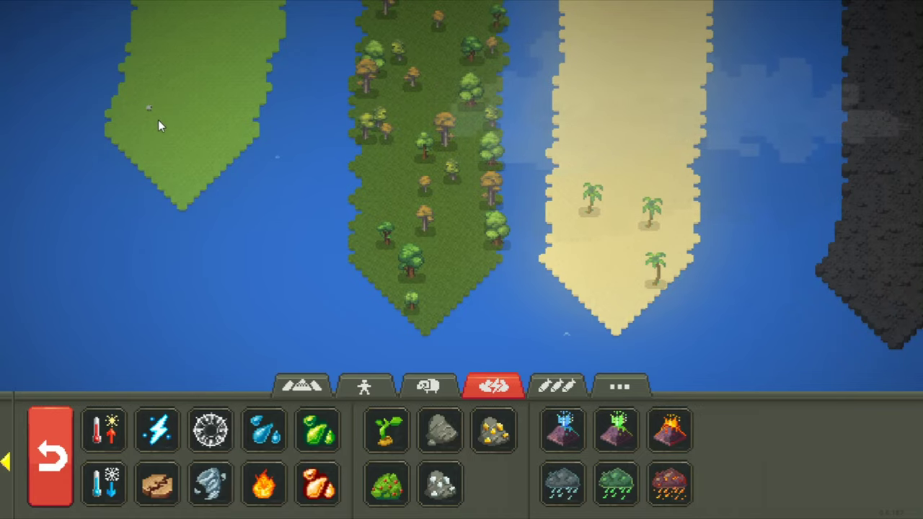
drag(270, 142, 393, 178)
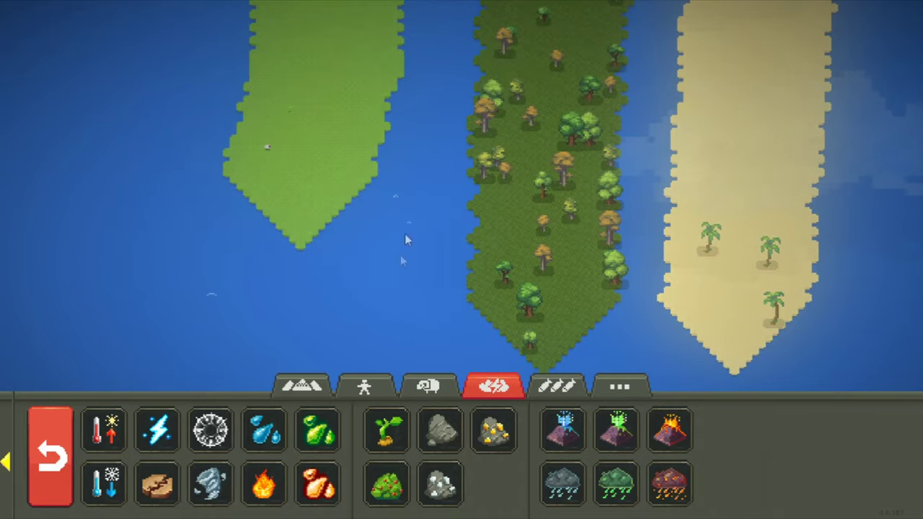
click(364, 386)
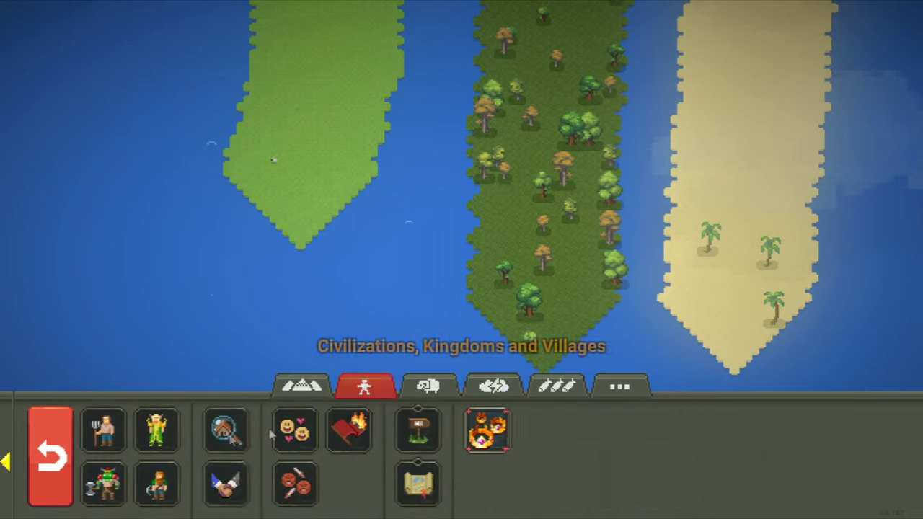
Turn on village Borders, deselect Humans, and pan toward the desert and mountain strips.
click(105, 431)
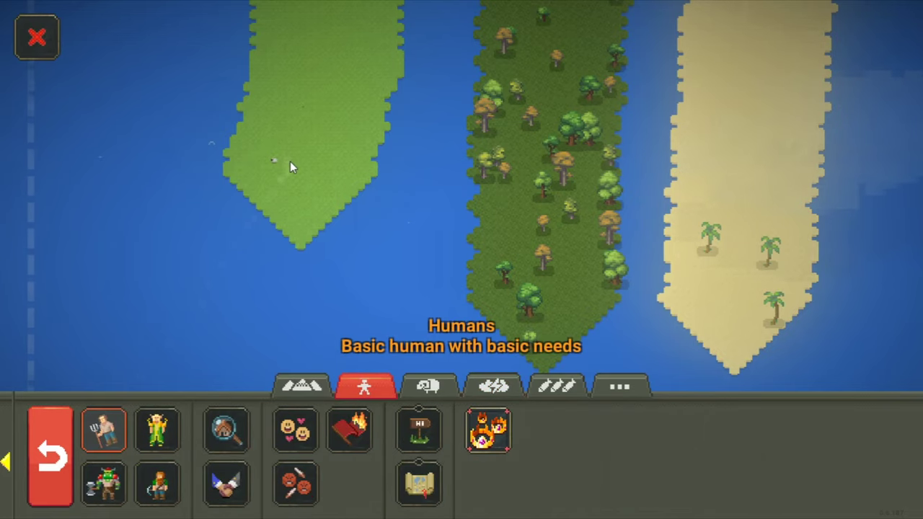
click(420, 430)
scroll(471, 220, up, 3)
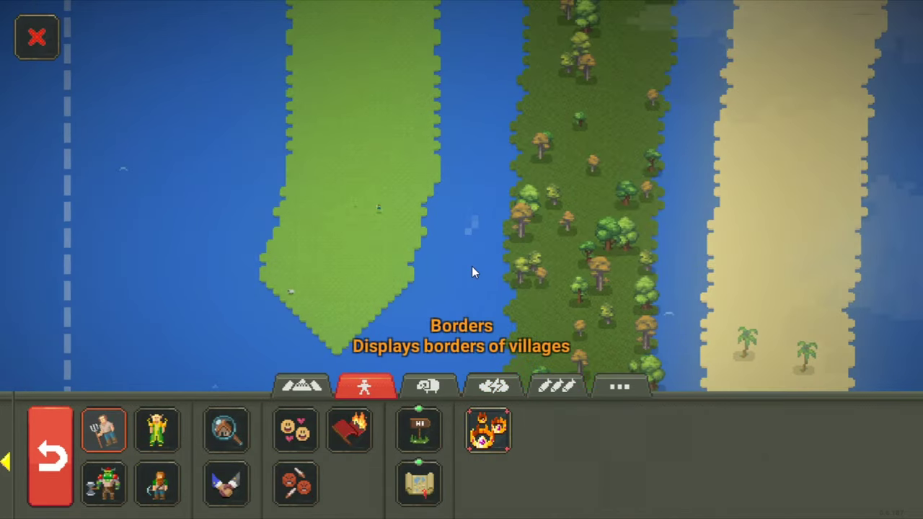
drag(472, 266, 471, 278)
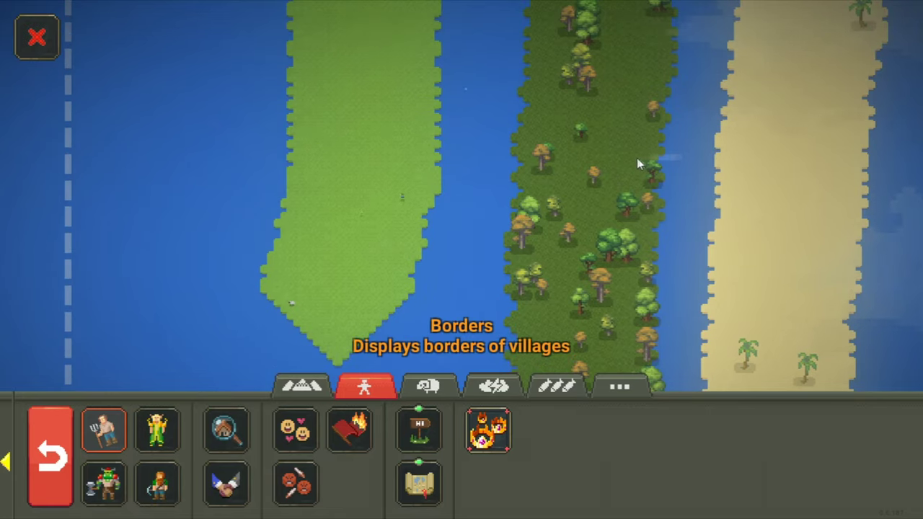
click(95, 430)
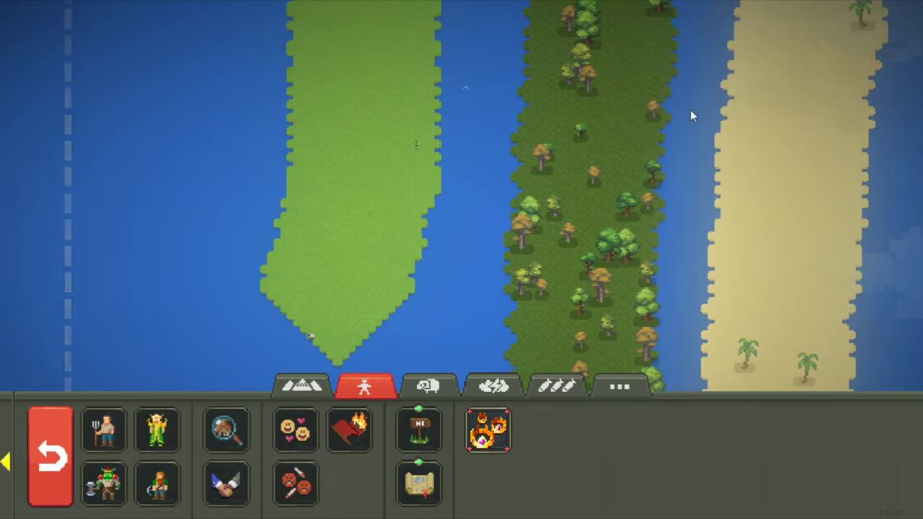
drag(690, 110, 519, 104)
scroll(338, 100, up, 2)
scroll(505, 216, down, 4)
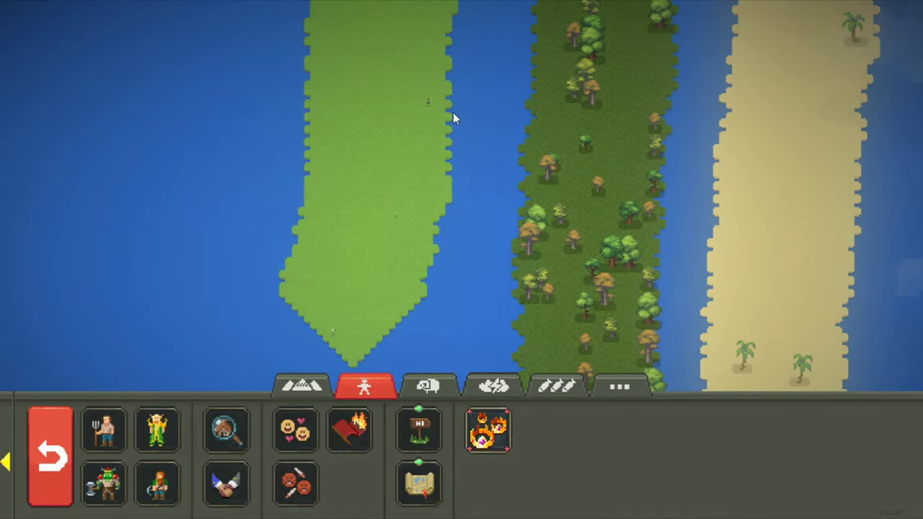
scroll(459, 117, up, 3)
drag(469, 52, 456, 45)
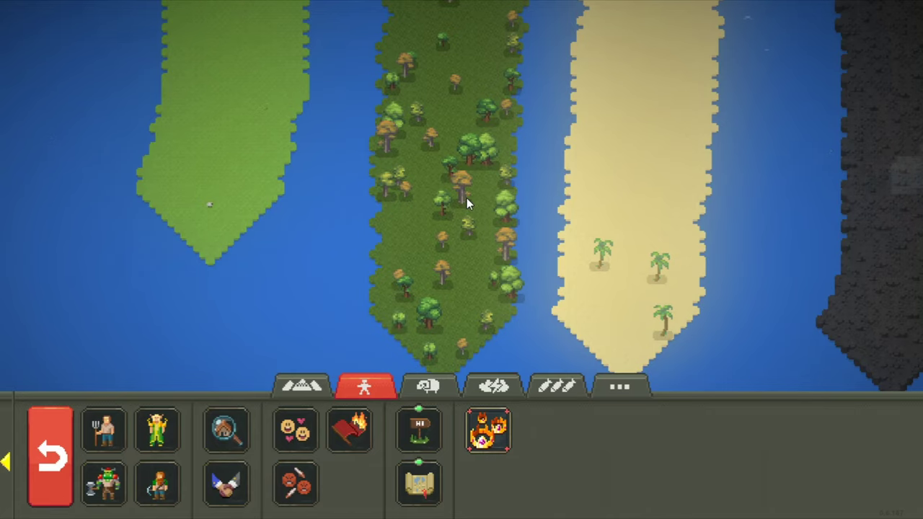
key(d)
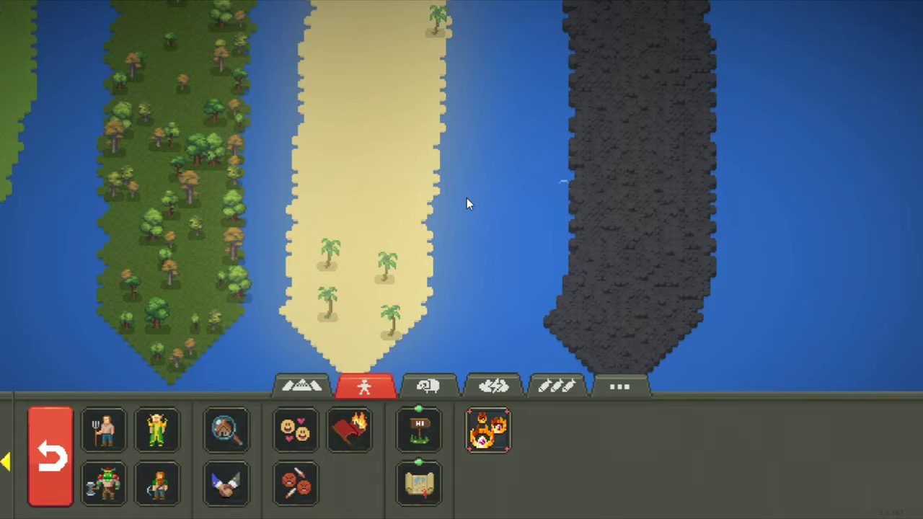
scroll(466, 203, down, 5)
scroll(467, 202, down, 3)
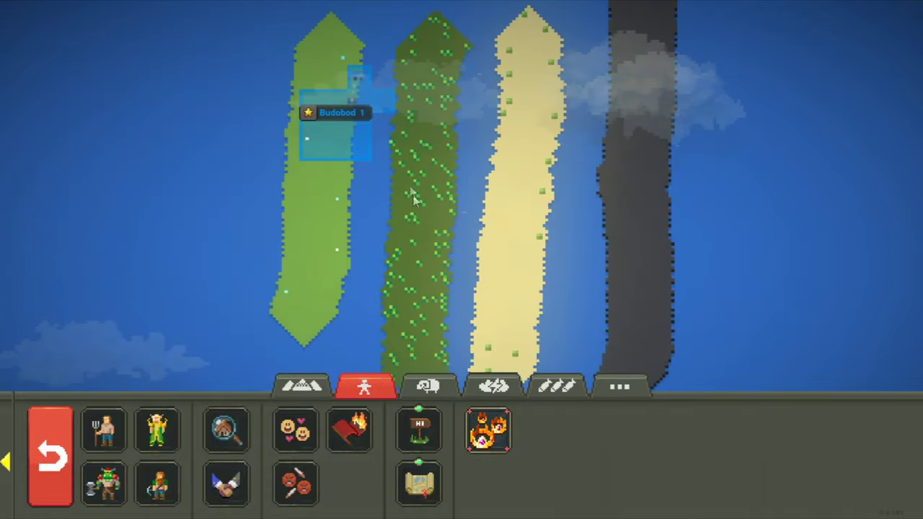
scroll(386, 126, up, 8)
scroll(386, 126, up, 5)
Drop more humans into Budobod village to reach population eight, then view all four strips.
drag(649, 216, 430, 332)
scroll(430, 332, down, 2)
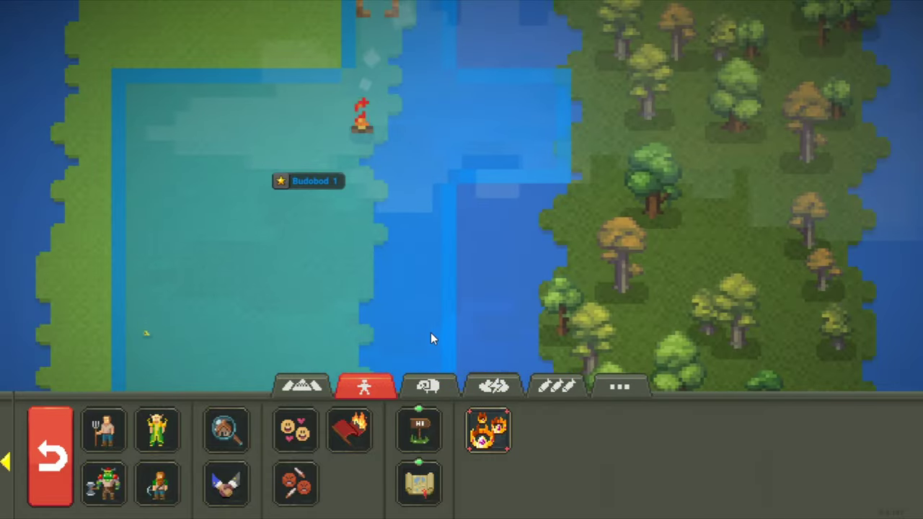
scroll(430, 333, up, 3)
click(302, 386)
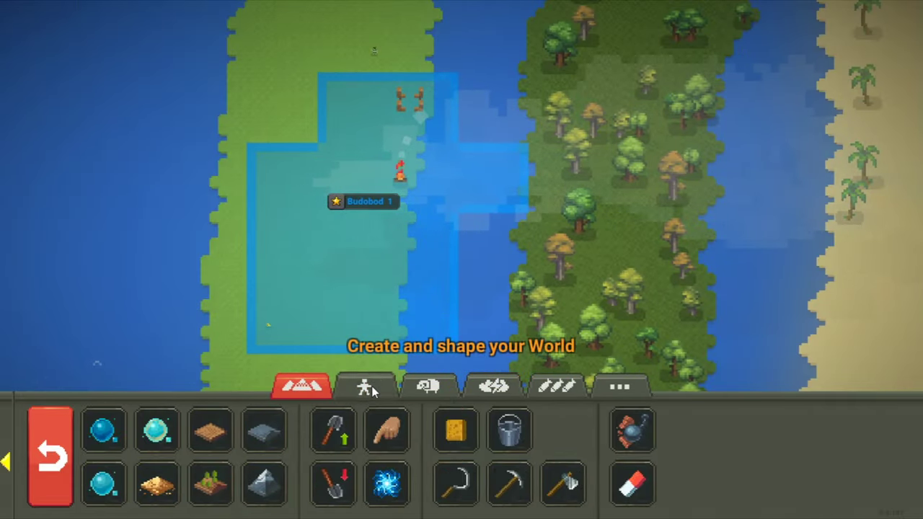
click(364, 386)
click(105, 430)
click(354, 232)
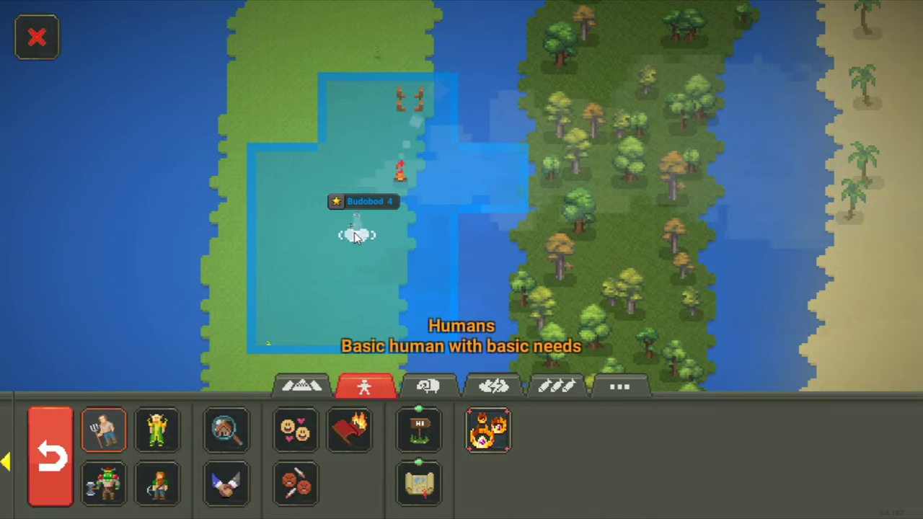
click(104, 430)
scroll(238, 333, down, 3)
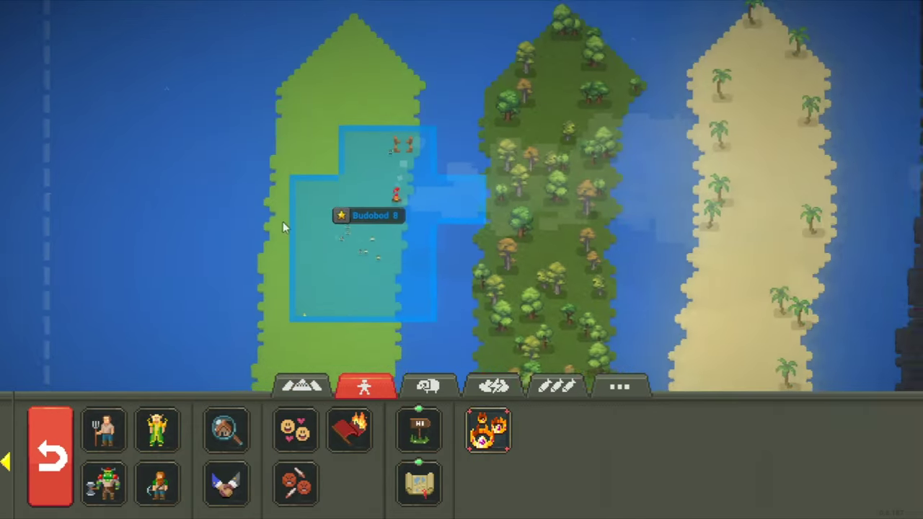
drag(283, 221, 73, 217)
scroll(517, 247, up, 3)
scroll(516, 246, up, 3)
scroll(426, 177, down, 4)
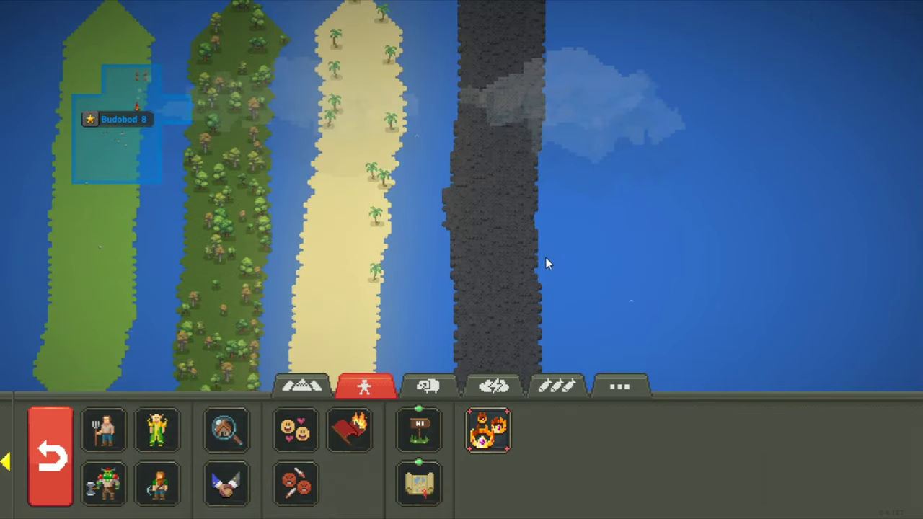